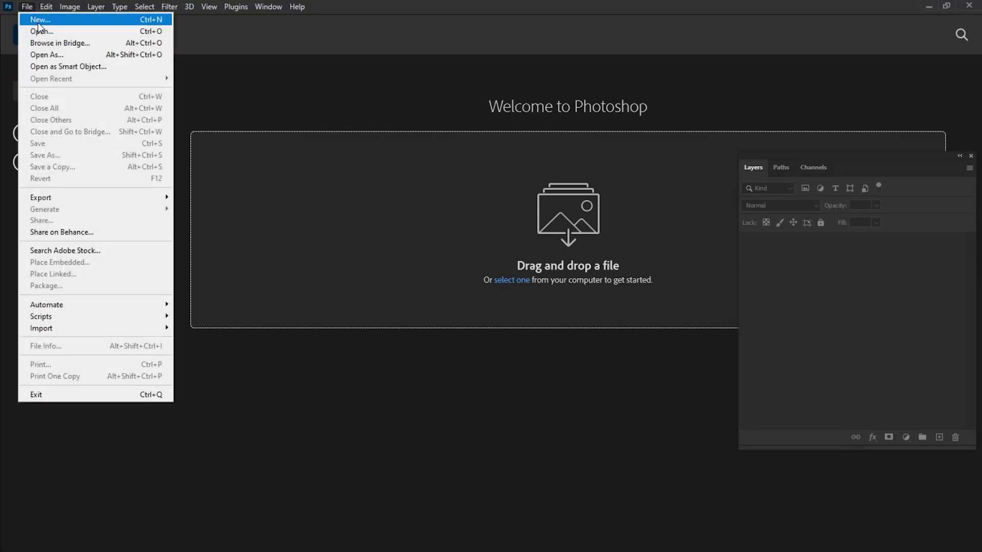
Step: Create a blank white 3000 × 2000 px document from the Clipboard preset
click(38, 22)
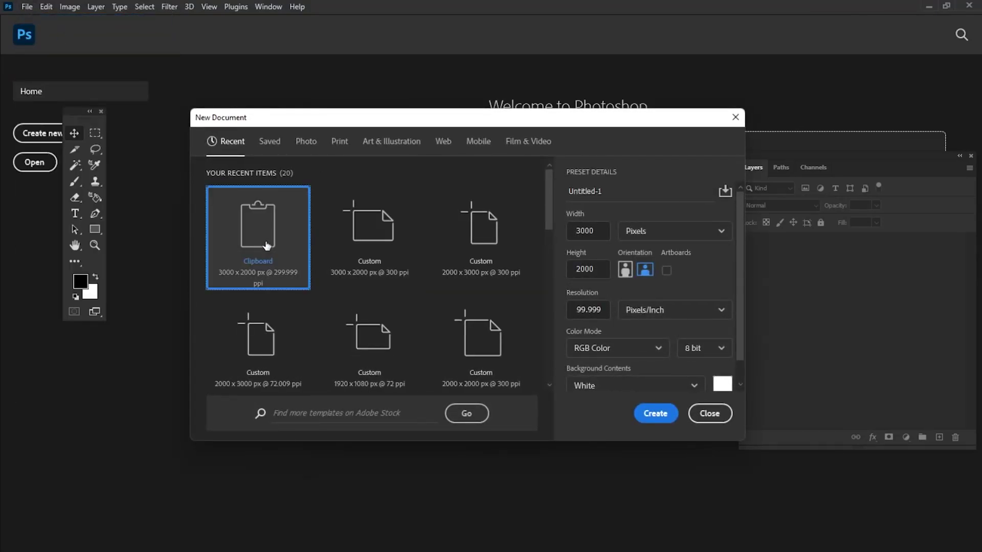
double_click(266, 246)
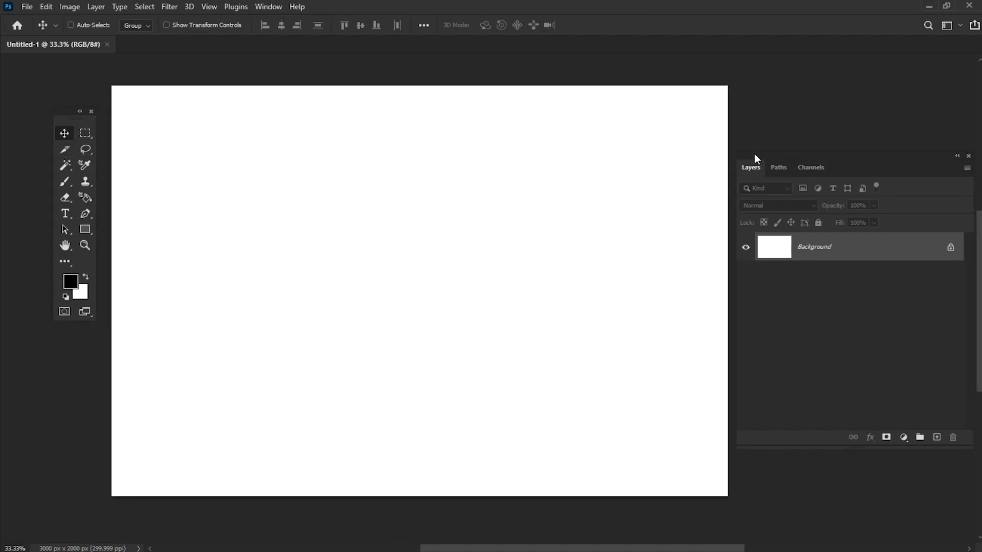
Step: Add a Solid Color fill layer in beige e9dec4 behind the stamp text and frame
click(95, 7)
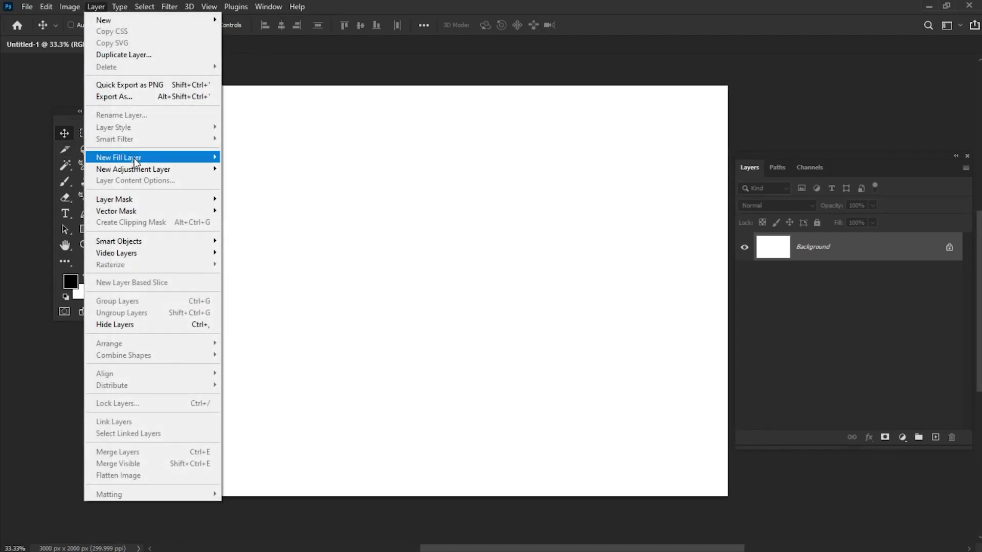
mouse_move(155, 161)
click(251, 157)
click(300, 217)
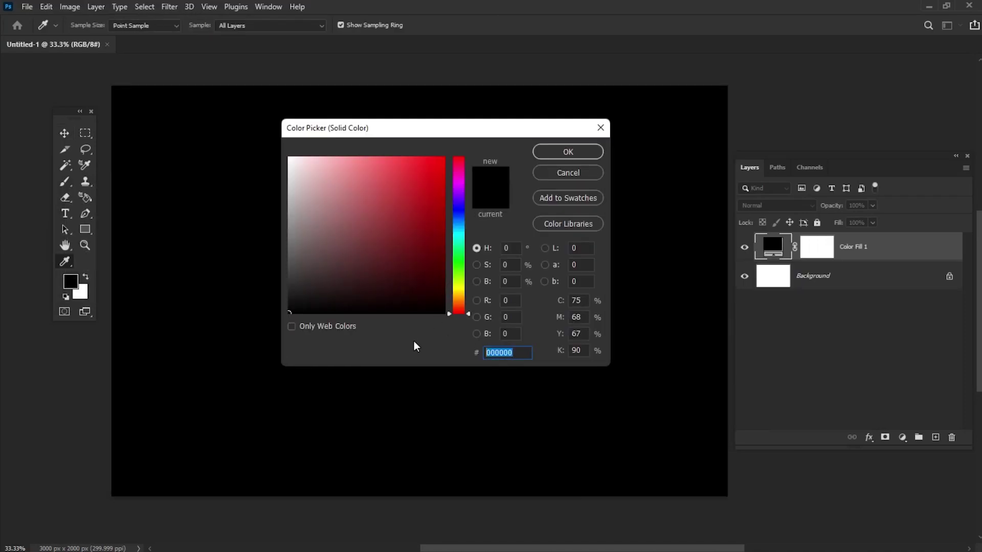
text(e9dec4)
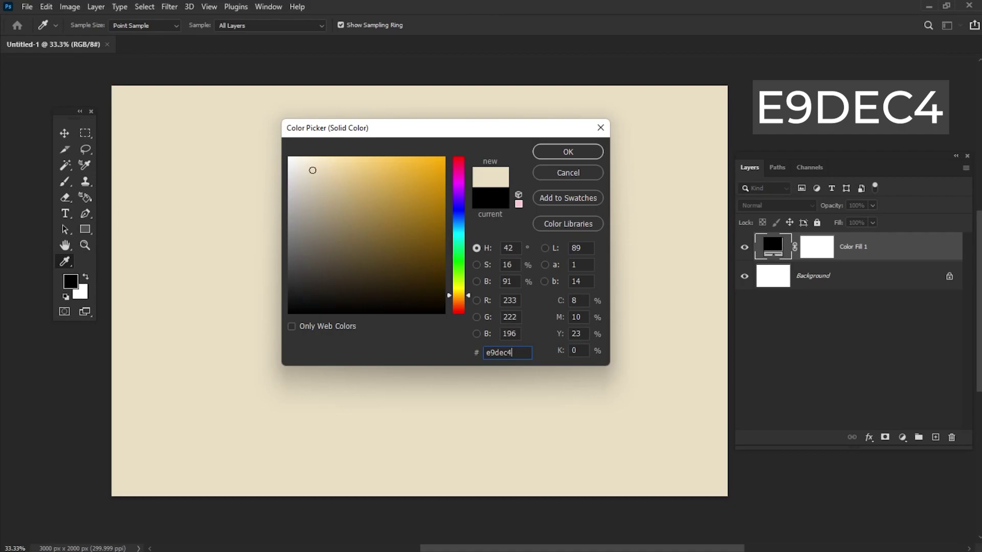
click(580, 155)
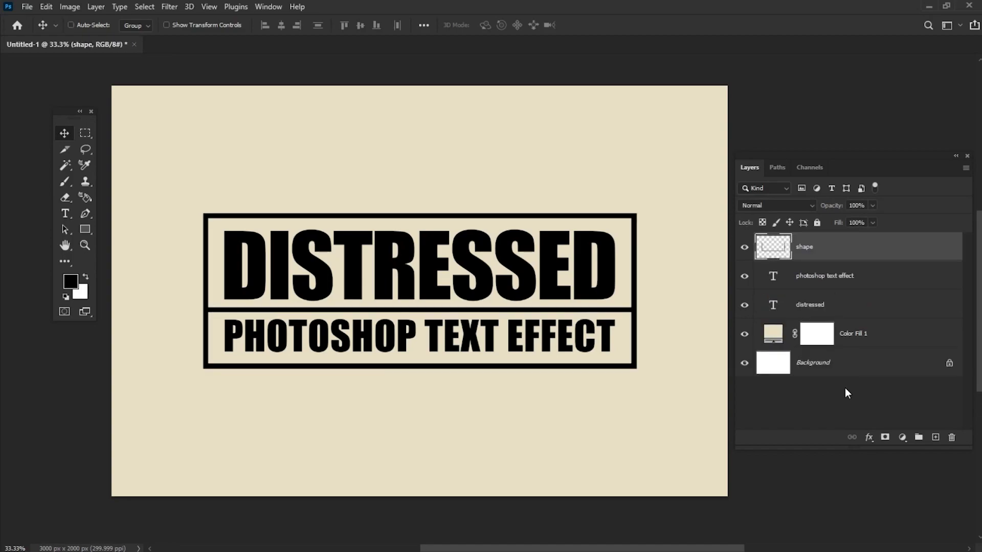
Step: Group the frame shape and both text layers as Group 1, then convert it to a smart object
shift+click(837, 309)
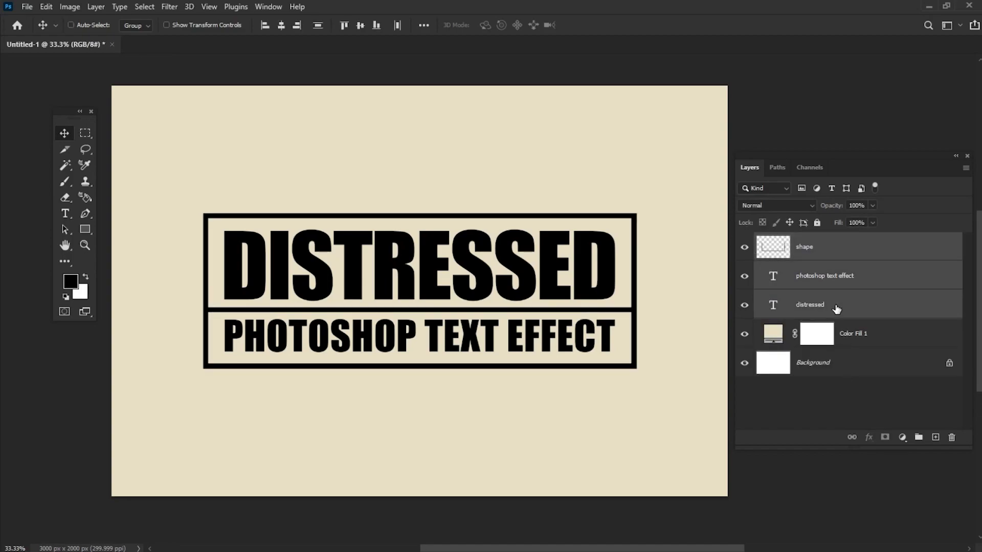
click(916, 439)
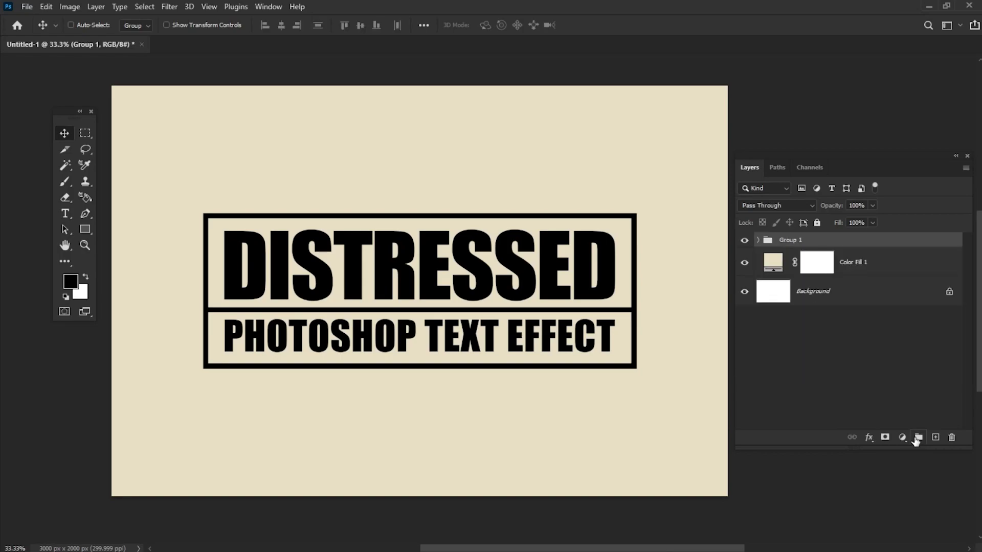
right_click(822, 242)
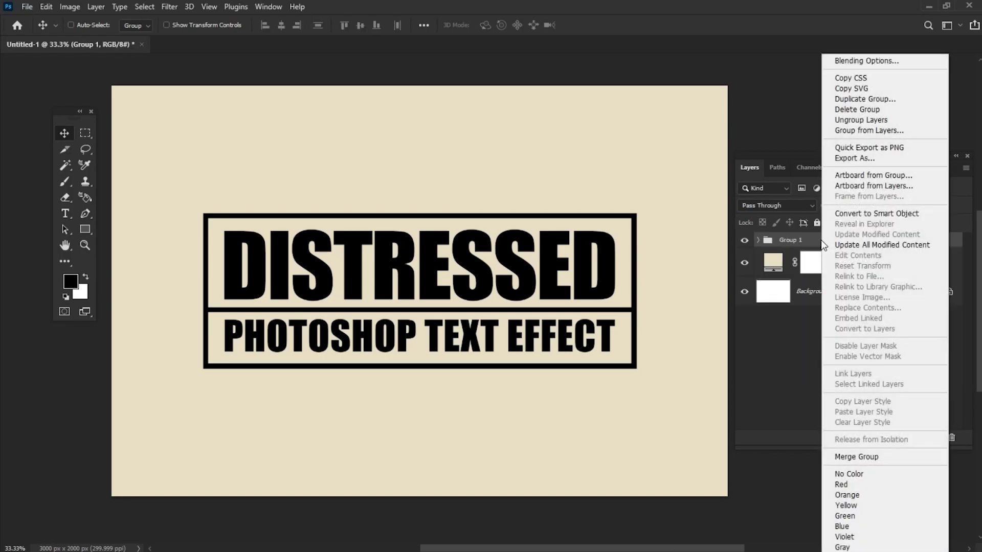
click(844, 215)
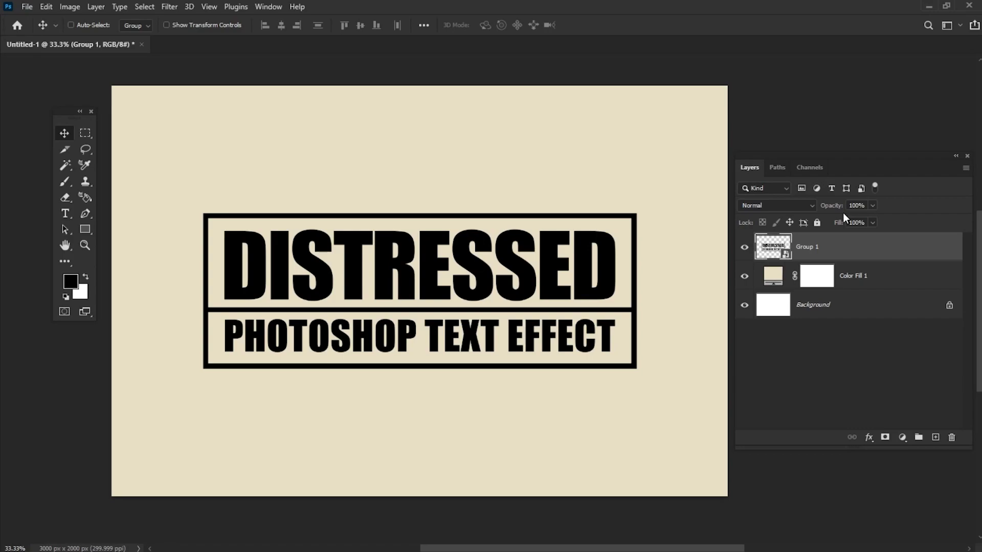
Step: Apply a Ripple filter with Amount 69 to Group 1
click(174, 6)
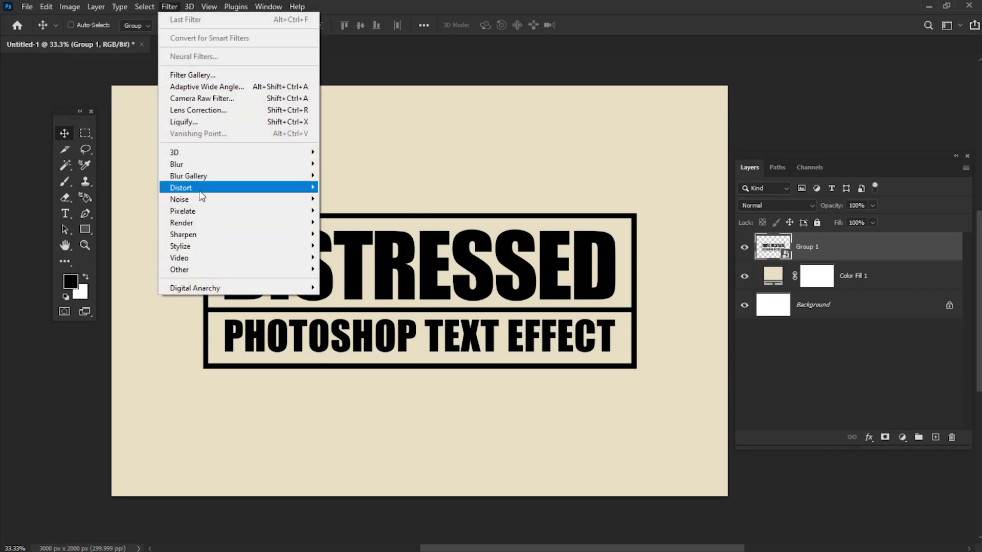
mouse_move(195, 187)
click(372, 222)
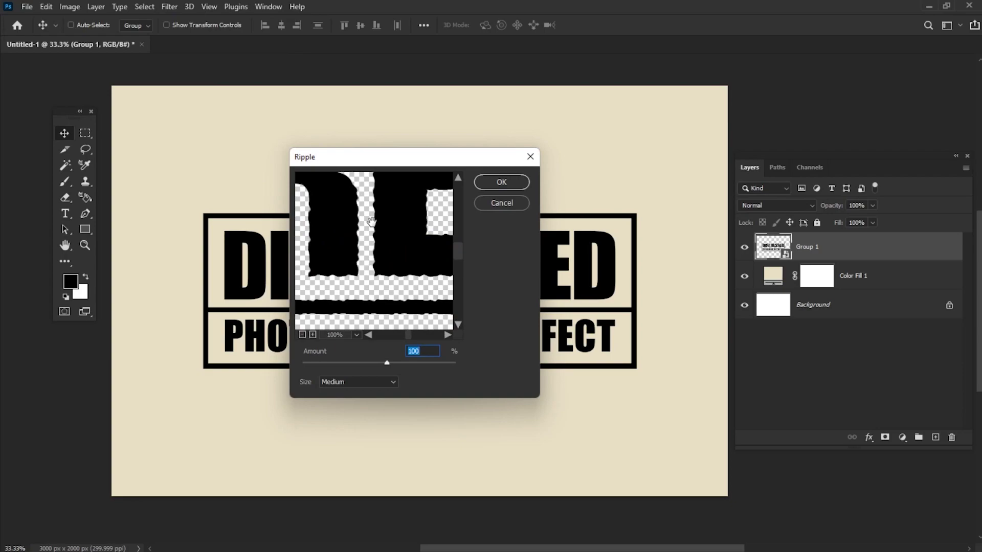
text(69)
click(518, 183)
Step: Add a Median noise filter with radius 4 to smooth the rippled edges
click(170, 7)
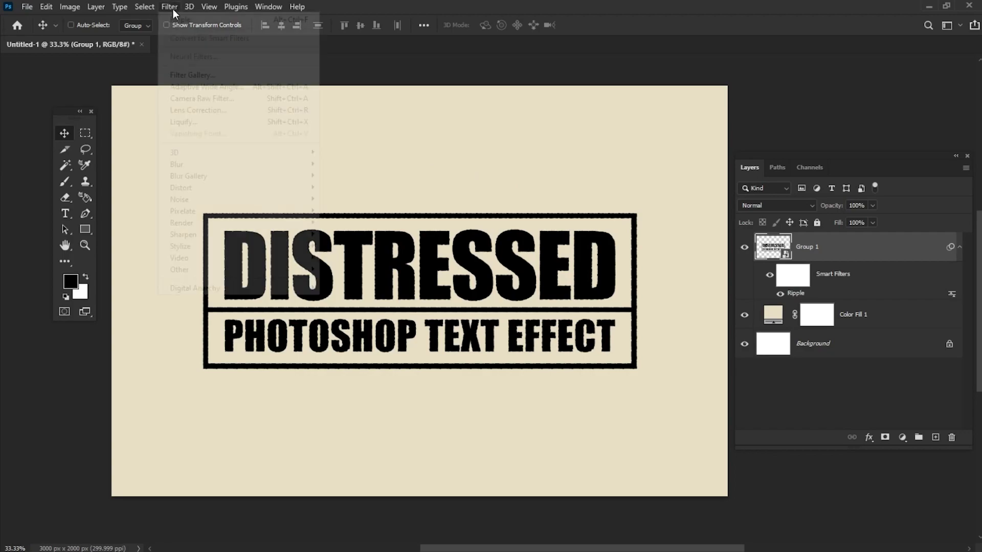
mouse_move(218, 200)
click(360, 231)
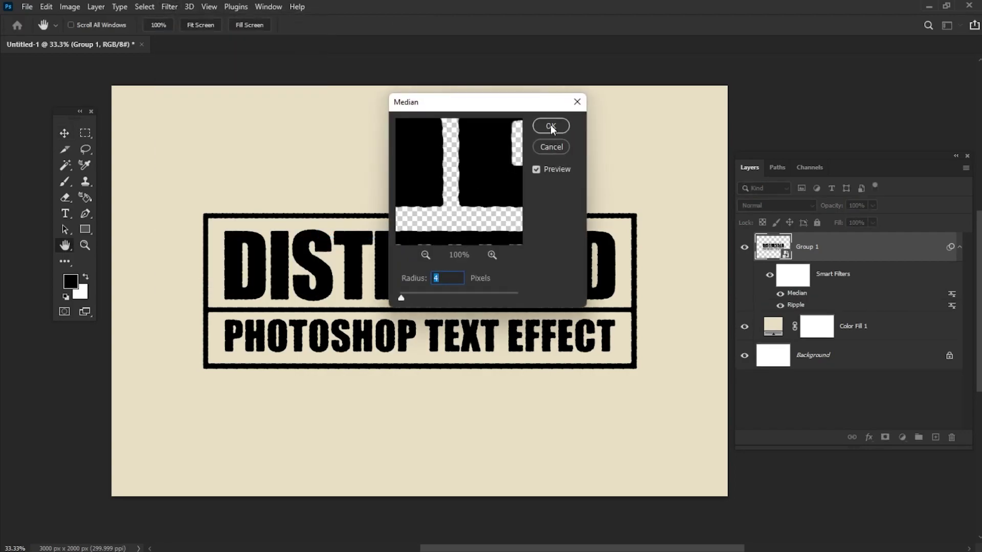
click(550, 126)
Step: Open the Free Texture.jpg image
click(27, 6)
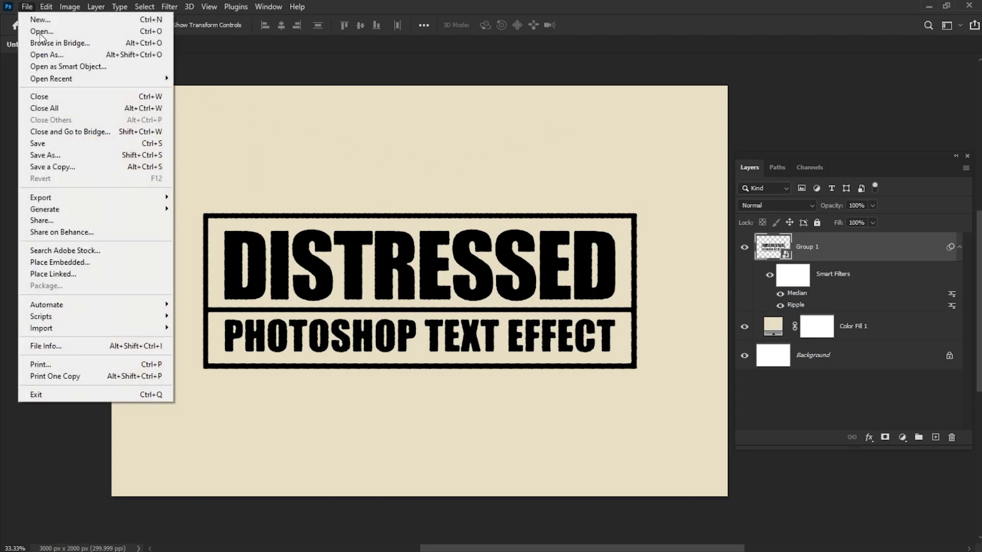
click(39, 30)
double_click(477, 176)
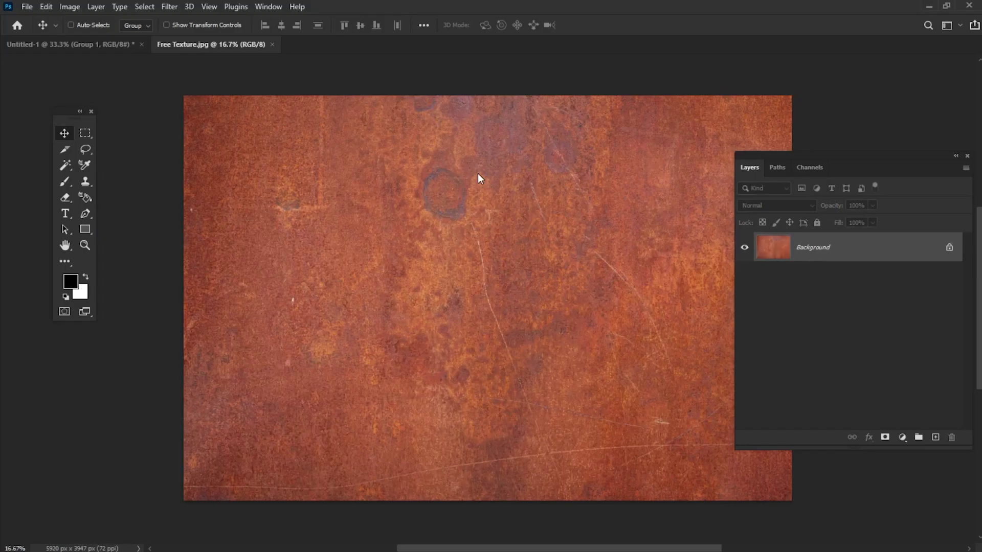
Step: Convert the texture's Background to a smart object and apply a default Black & White filter
right_click(856, 251)
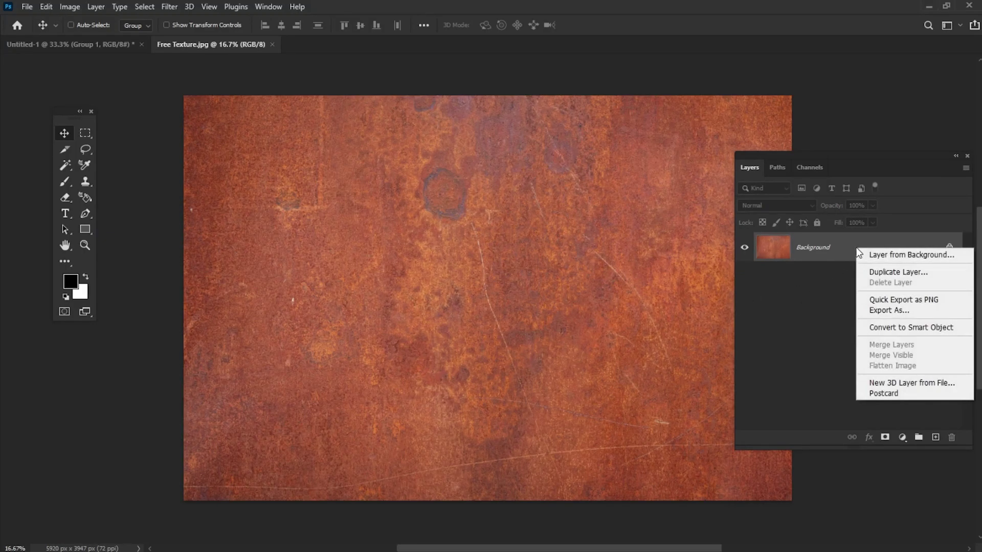
click(881, 327)
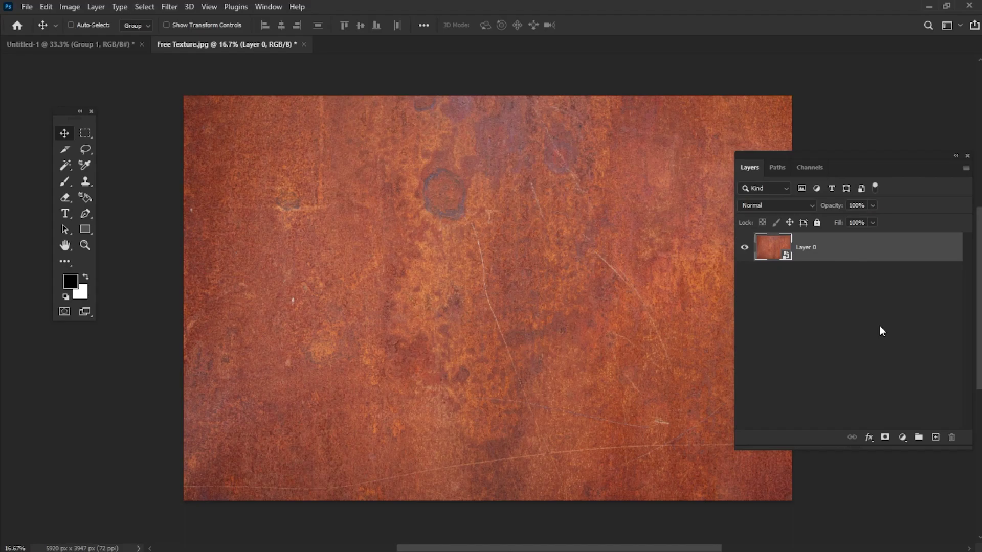
key(alt+shift+ctrl+b)
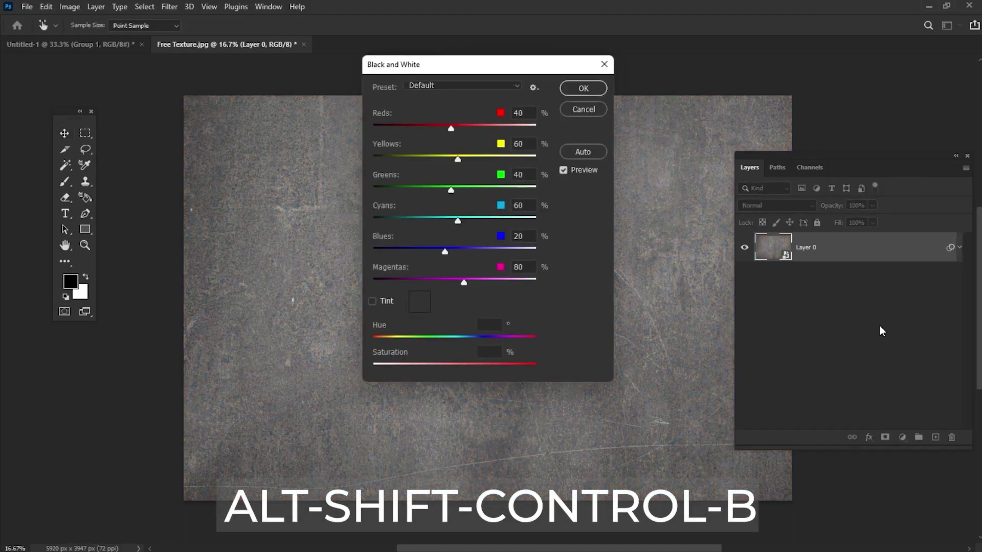
click(587, 90)
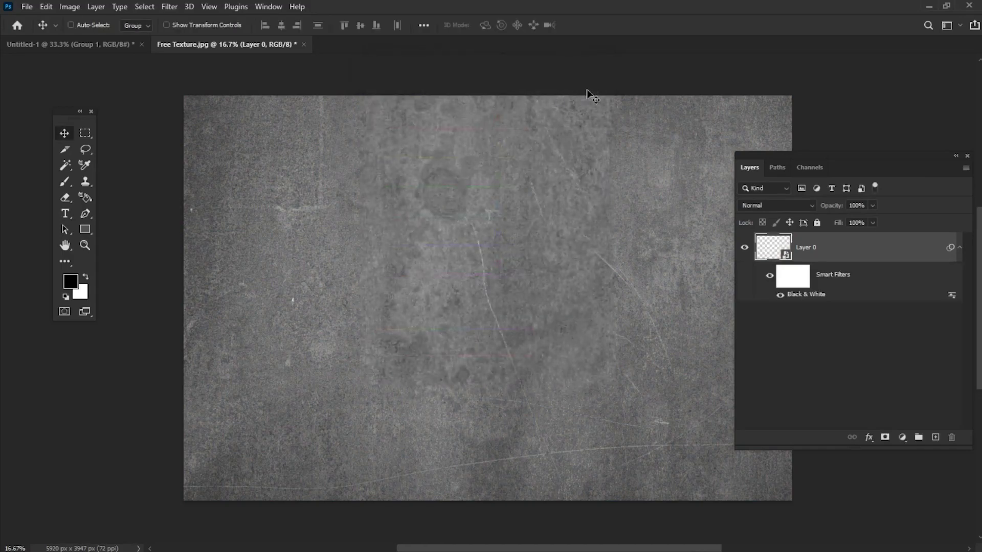
Step: Apply Brightness/Contrast to the grey texture with Brightness 70 and Contrast 100
click(76, 6)
mouse_move(111, 38)
click(229, 39)
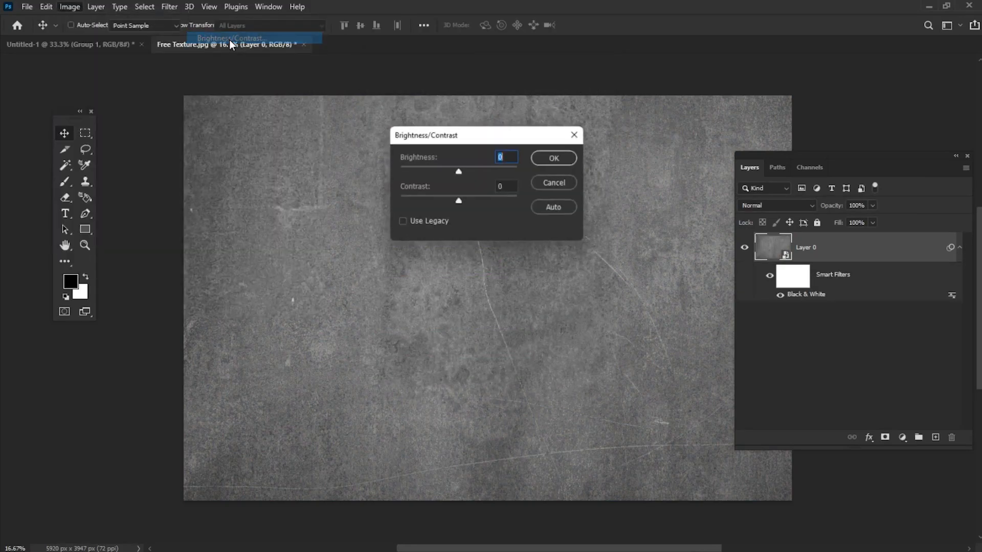
text(70)
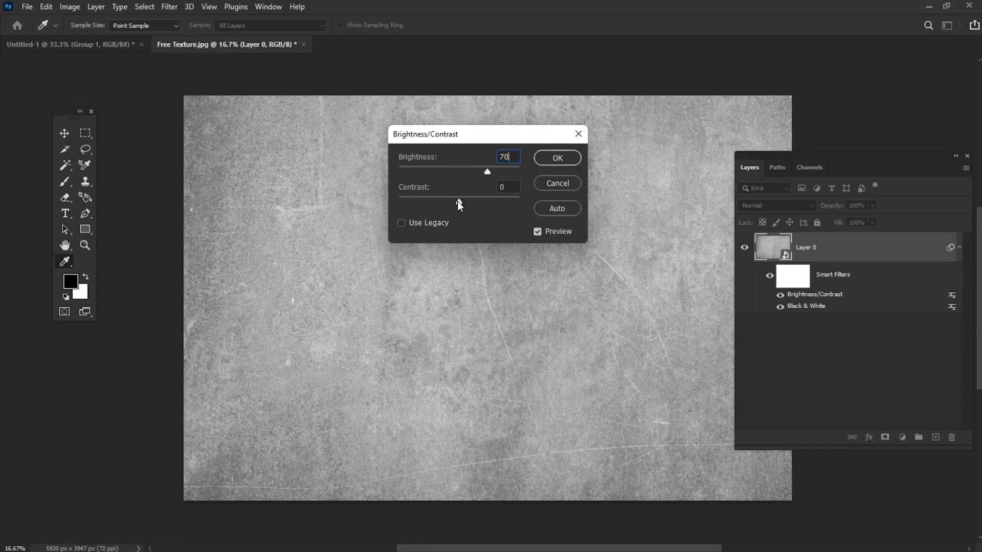
drag(457, 201, 557, 202)
click(545, 159)
Step: Save the texture in Photoshop format as Displacement.psd, replacing the old file, then return to Untitled-1
key(v)
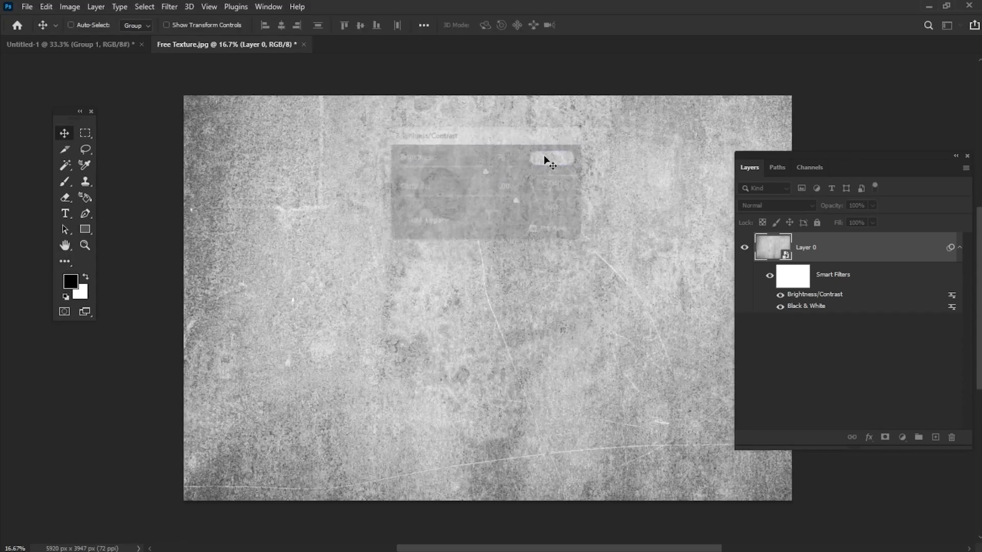
click(27, 6)
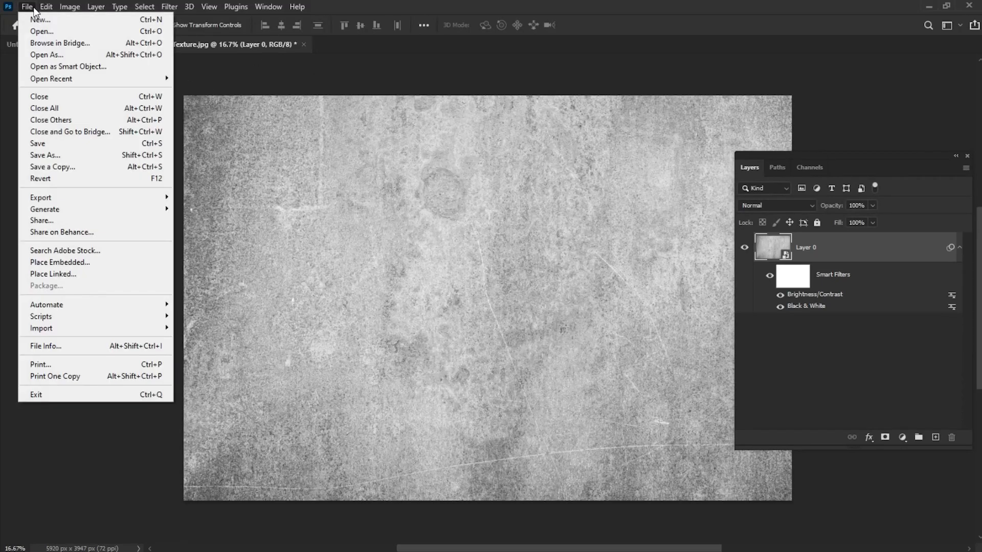
click(64, 157)
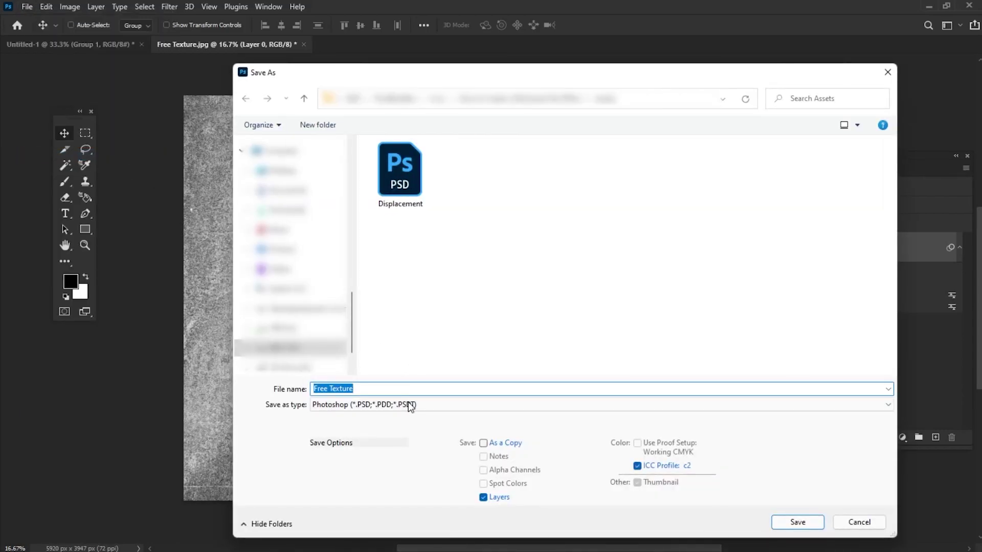
click(340, 404)
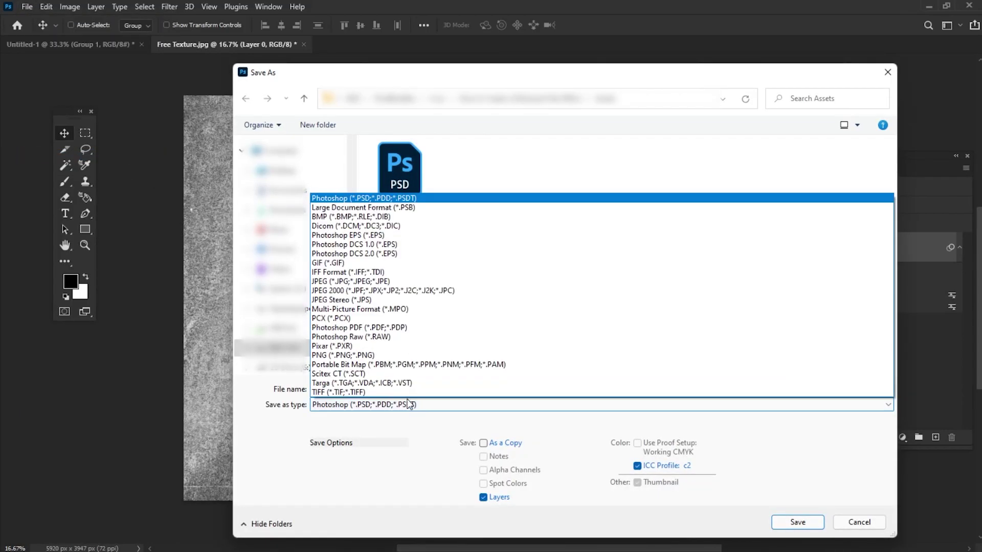
click(405, 201)
double_click(409, 190)
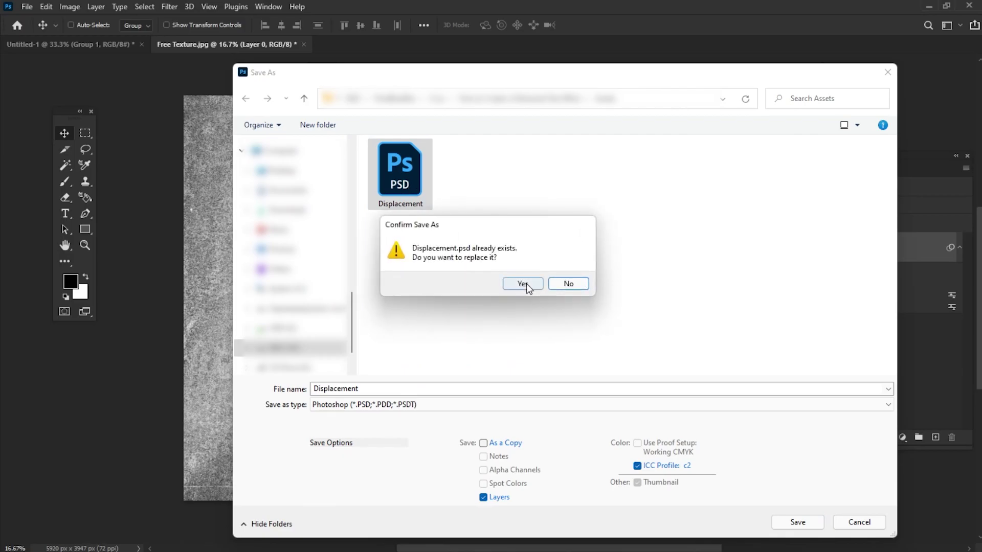
click(522, 283)
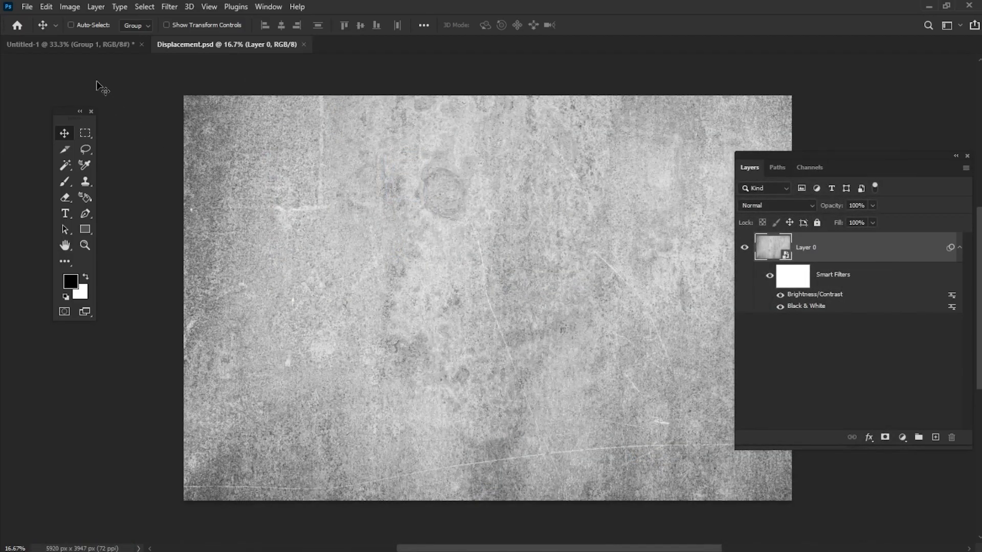
click(94, 48)
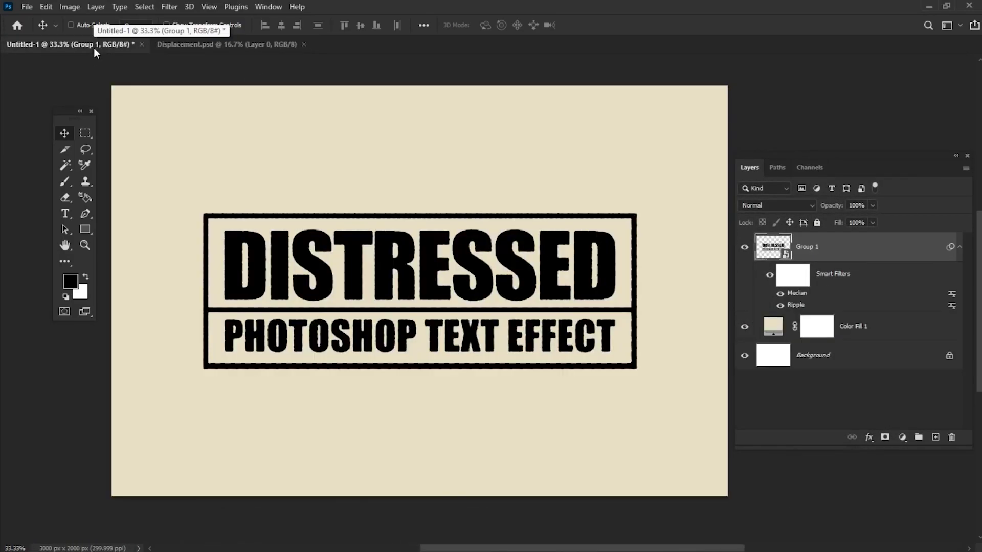
Step: Apply a Displace filter at scale 10 to Group 1 using Displacement.psd as the map
click(169, 6)
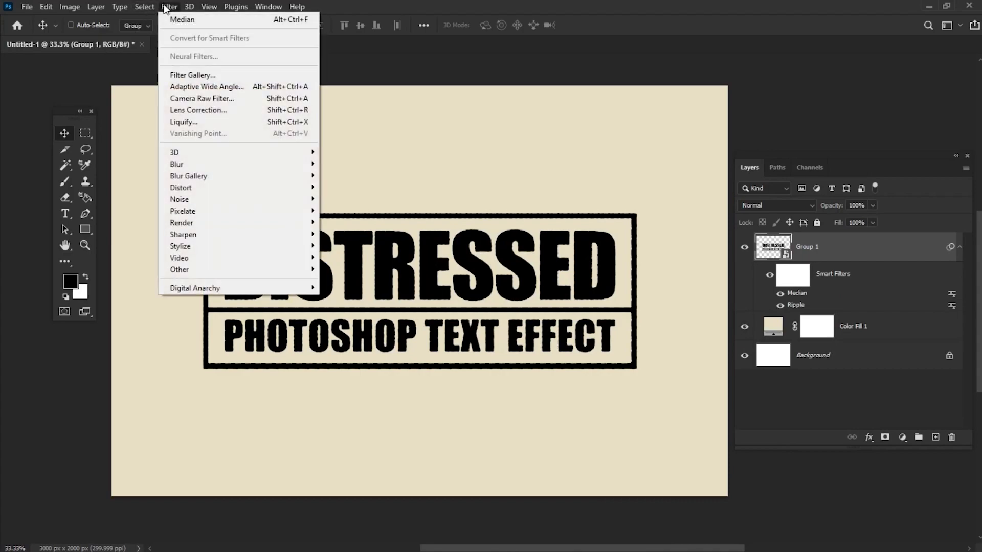
mouse_move(237, 191)
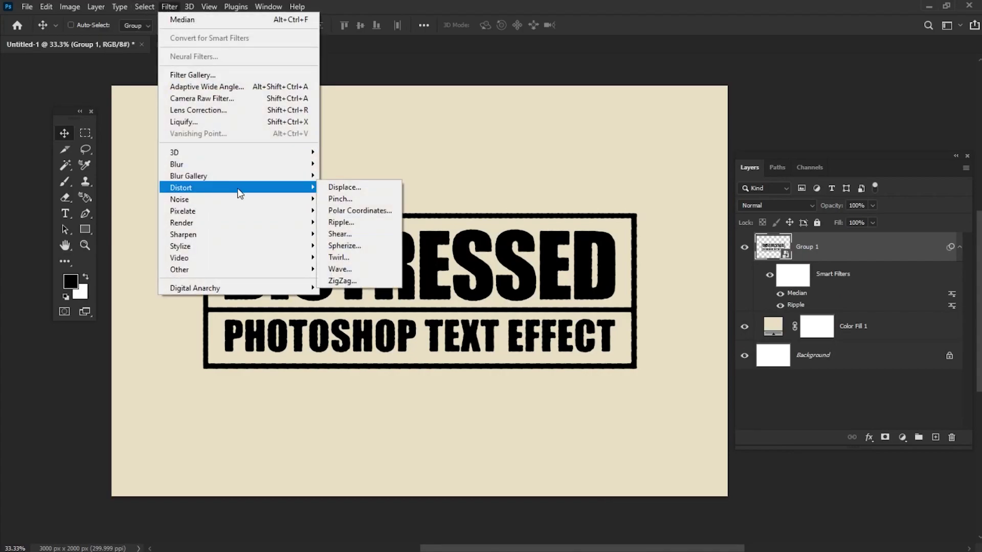
click(354, 189)
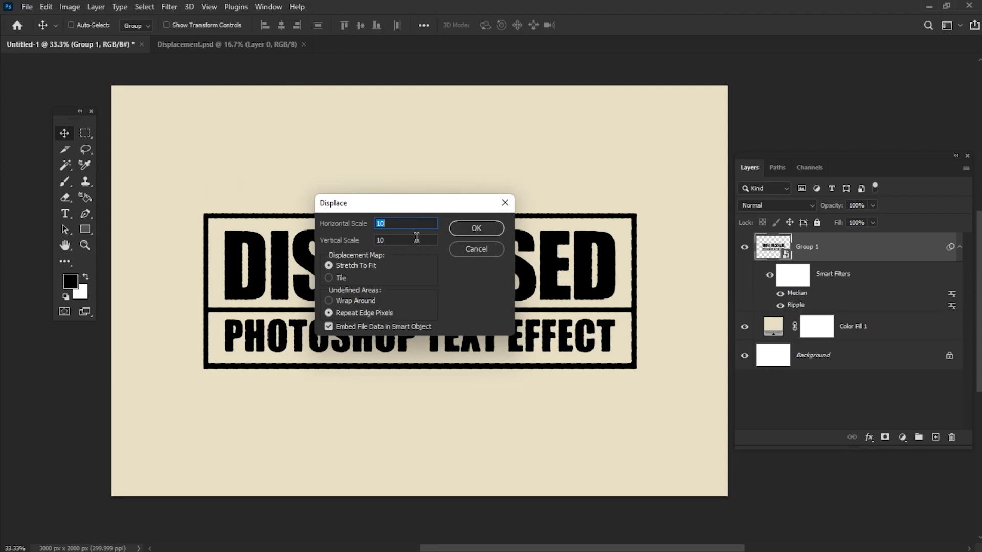
click(488, 228)
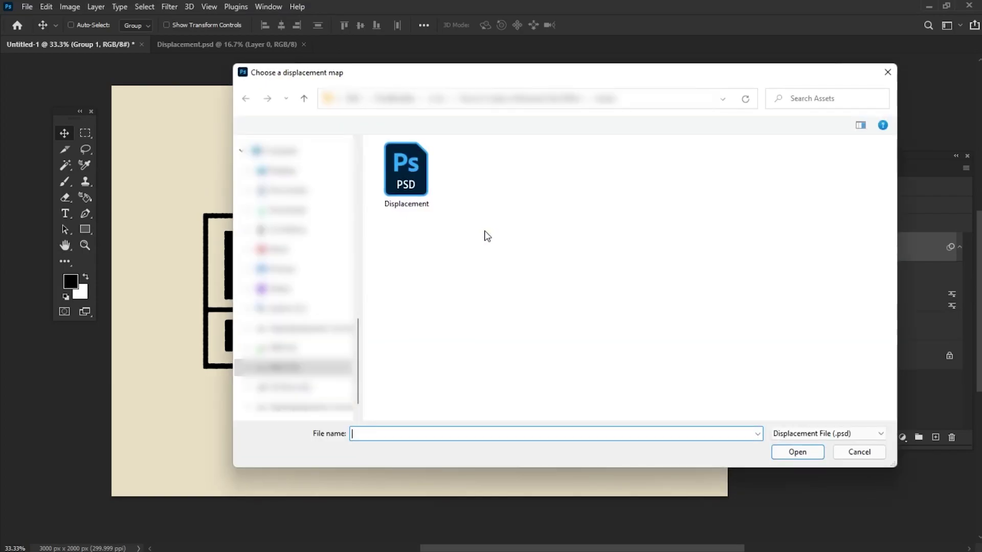
click(425, 190)
double_click(426, 191)
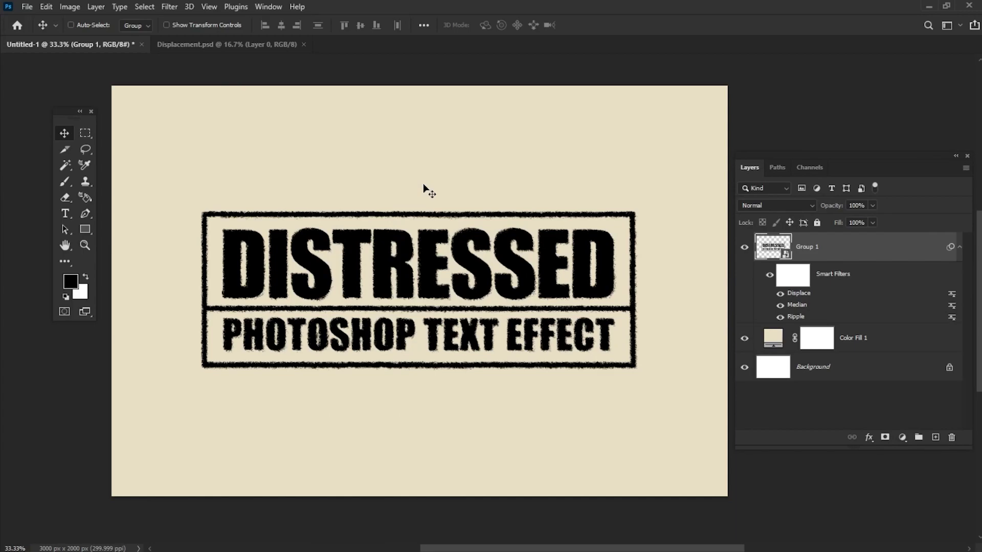
Step: Place PNG Texture as a linked layer, scaled to 118.7% and shifted left across the canvas
click(34, 10)
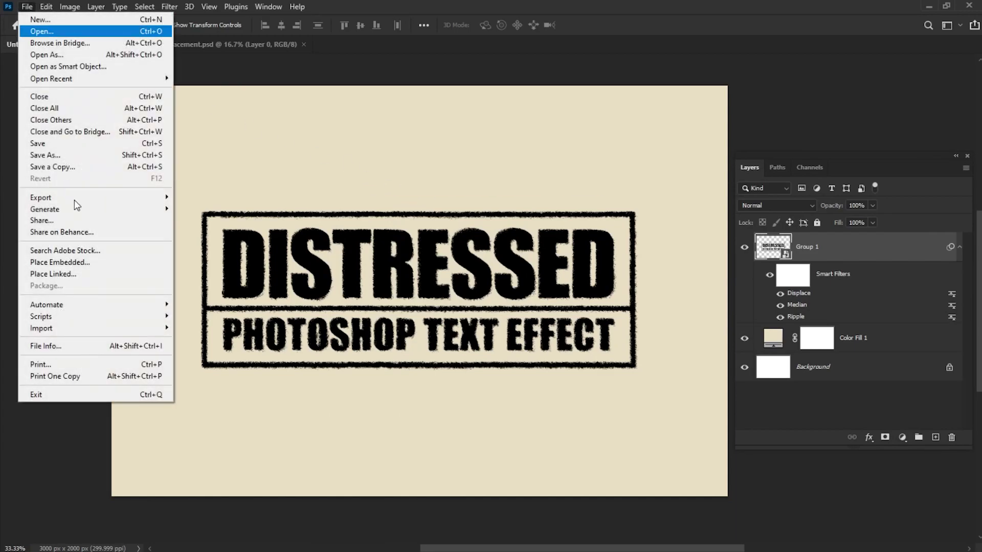
click(92, 275)
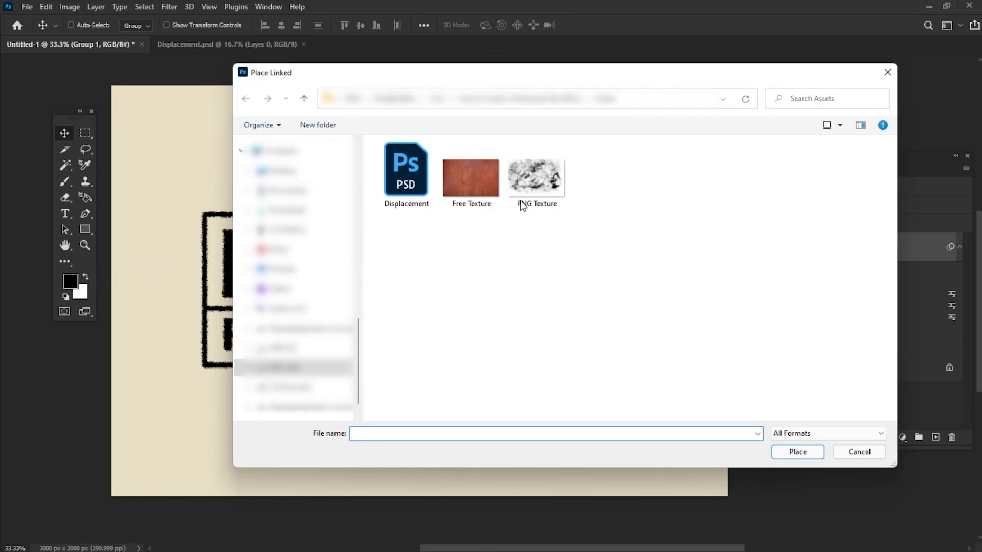
double_click(526, 180)
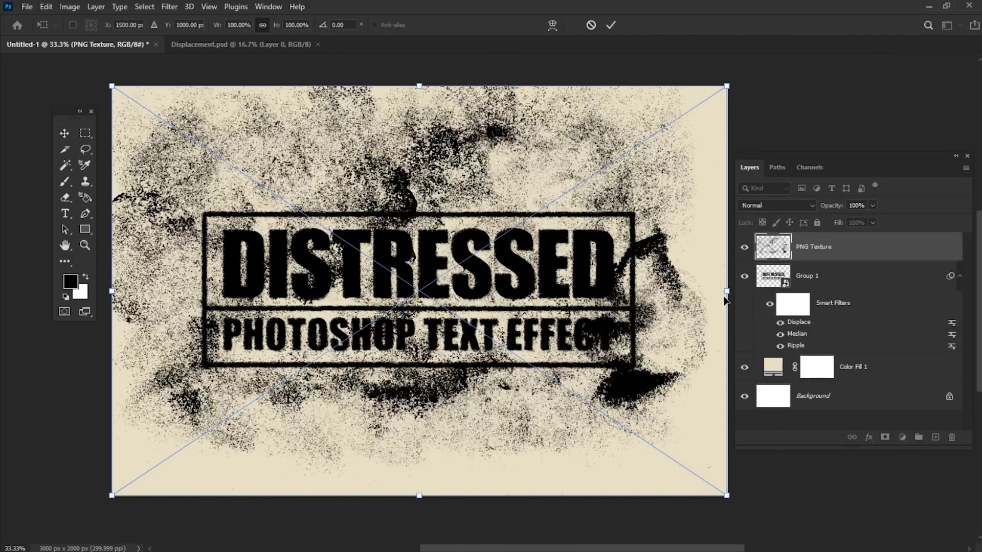
drag(725, 299, 840, 300)
drag(605, 293, 574, 292)
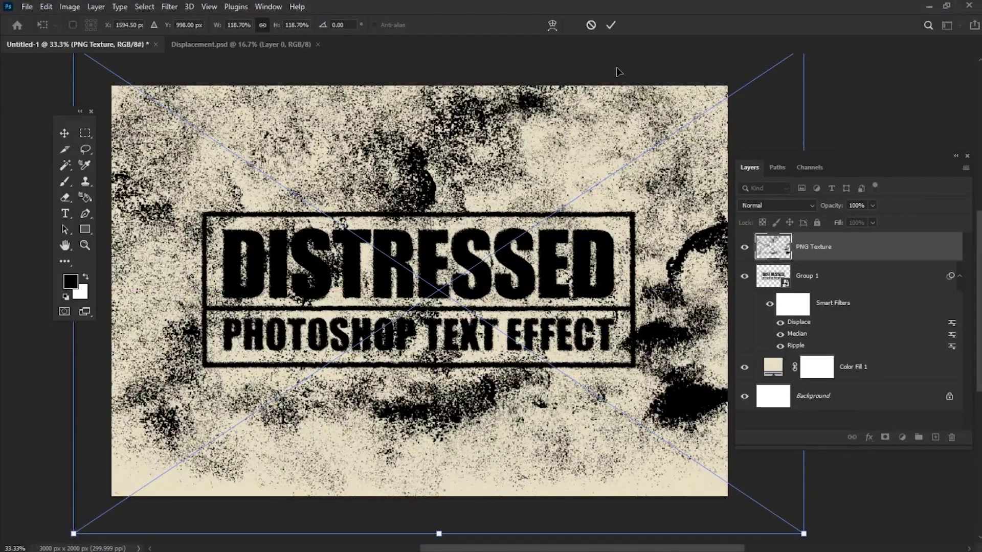
click(609, 26)
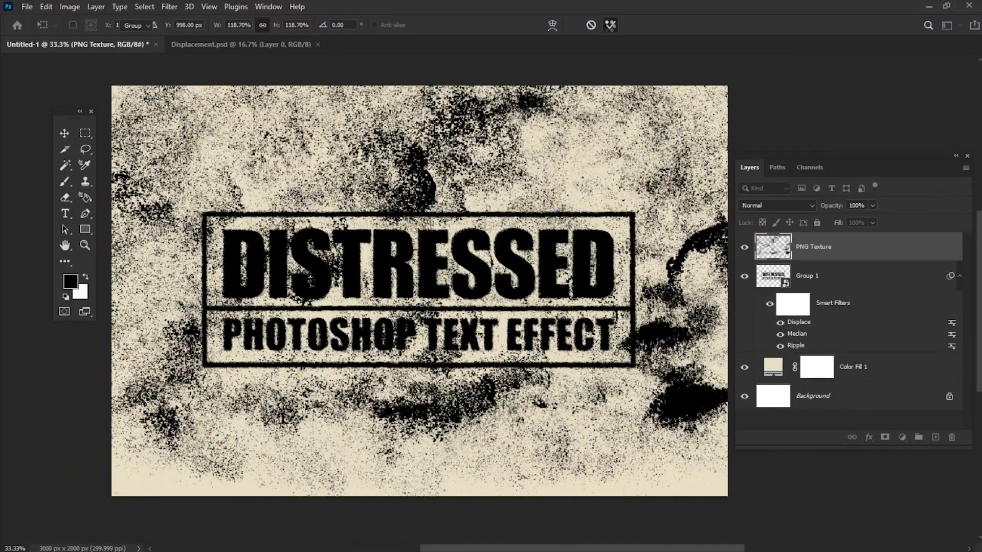
Step: Add a cream e9dec4 Color Overlay layer style to the PNG Texture layer
double_click(866, 247)
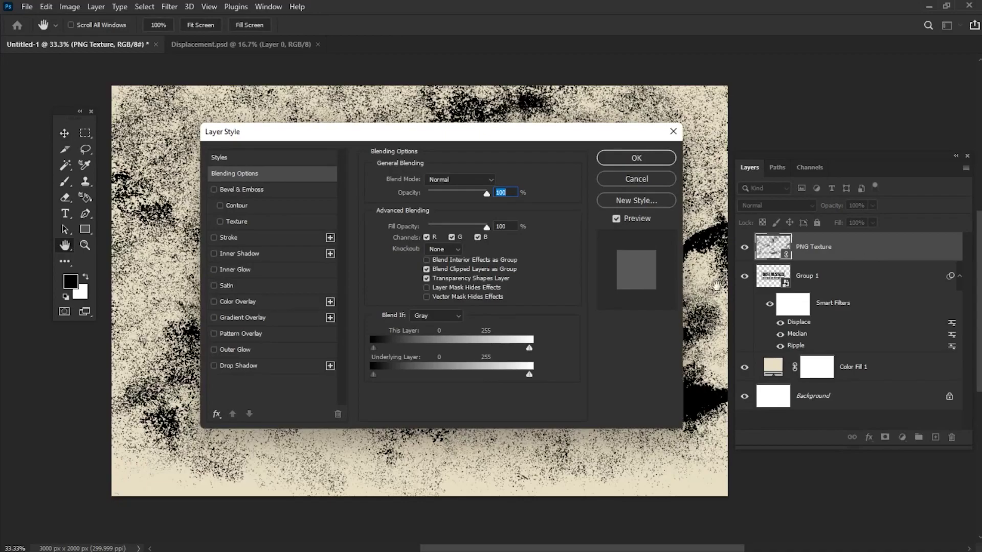
click(252, 301)
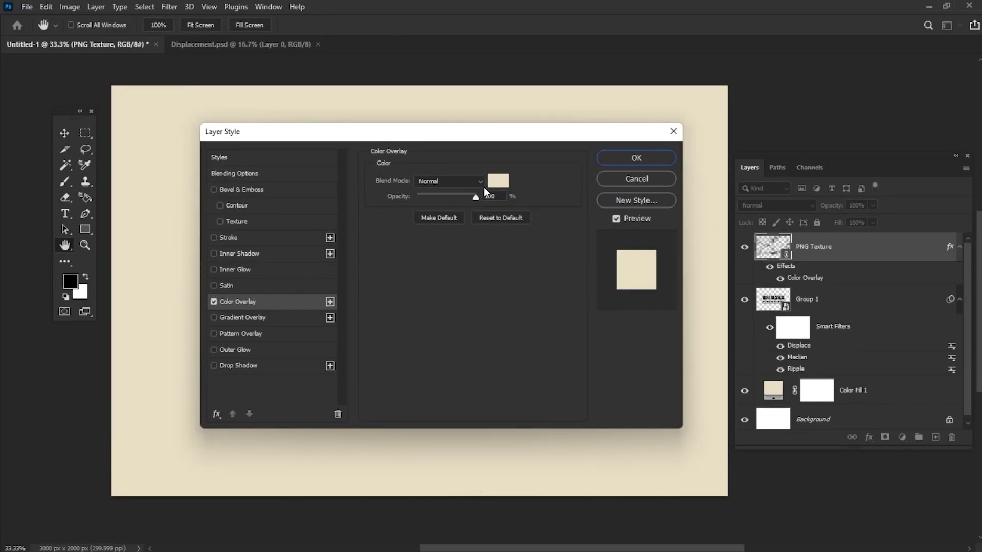
click(499, 180)
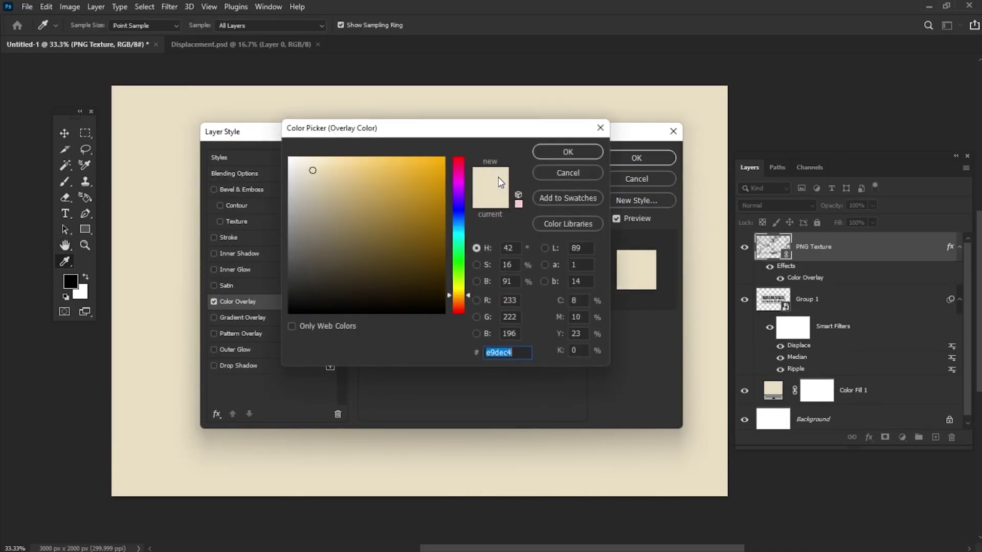
click(563, 156)
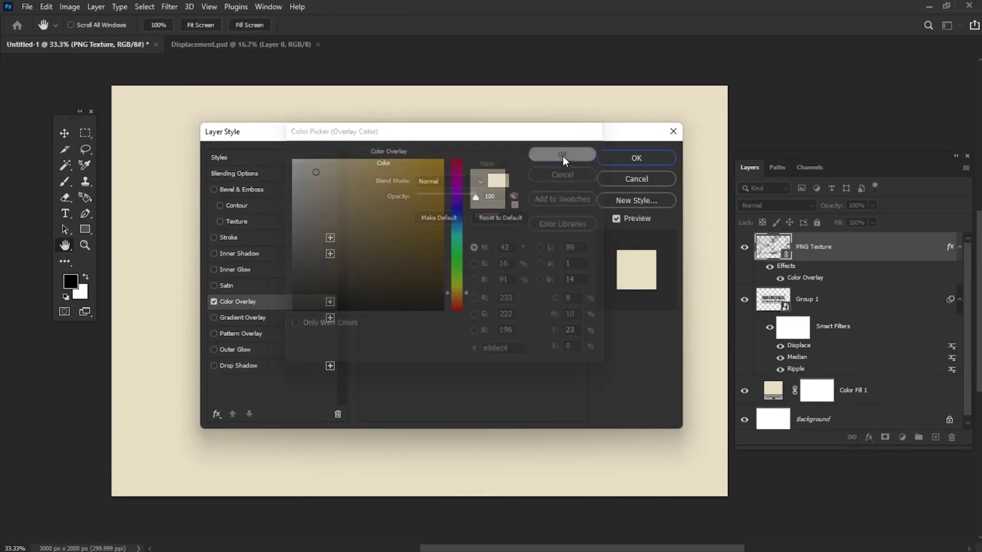
click(636, 165)
click(27, 6)
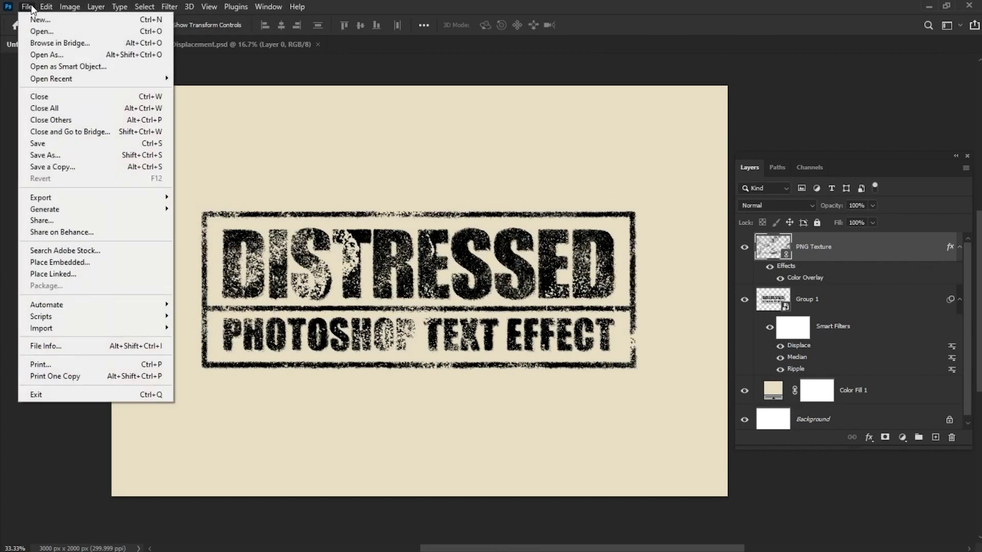
Step: Place the Free Texture rust image as a linked layer over the artwork
click(77, 274)
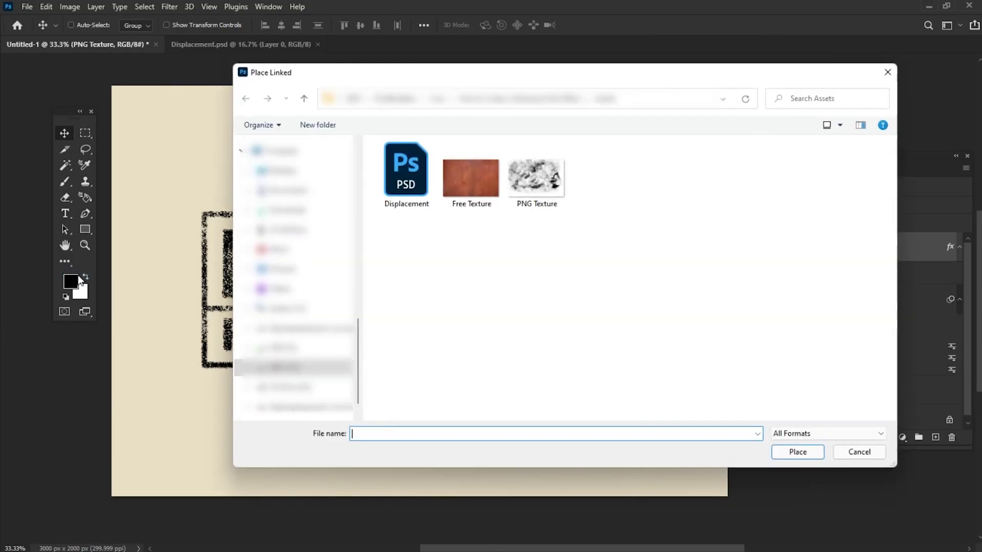
double_click(471, 183)
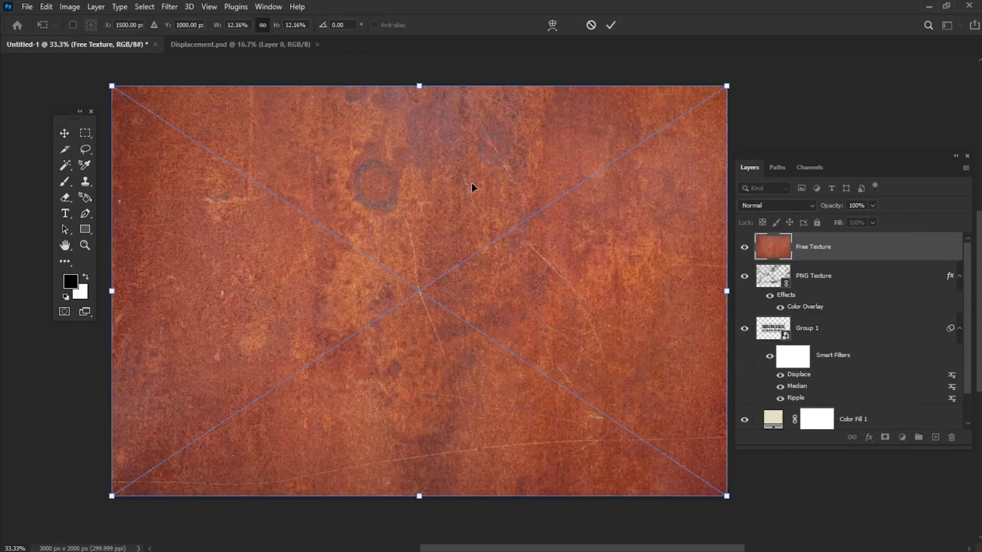
click(610, 25)
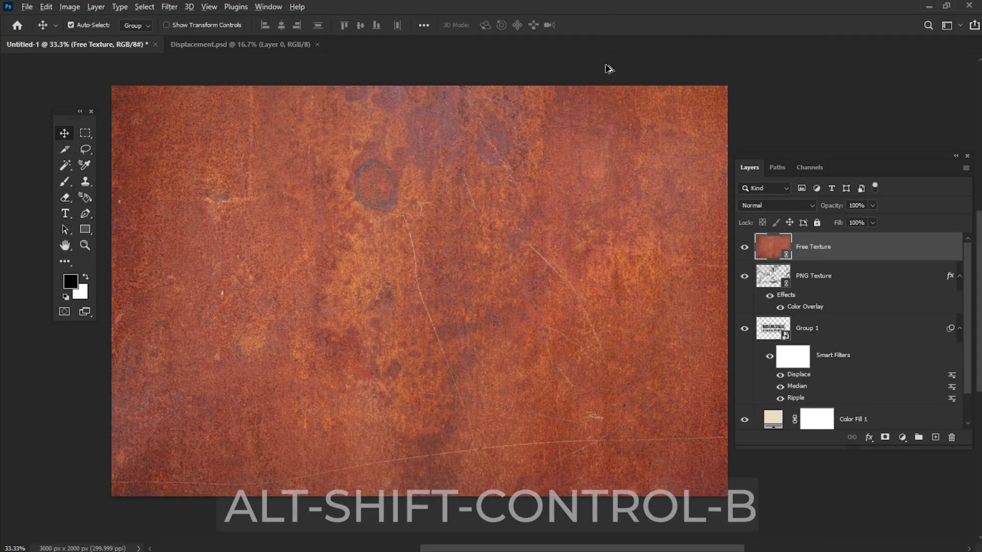
Step: Convert the rust texture to black and white and invert its tones
key(ctrl+alt+shift+b)
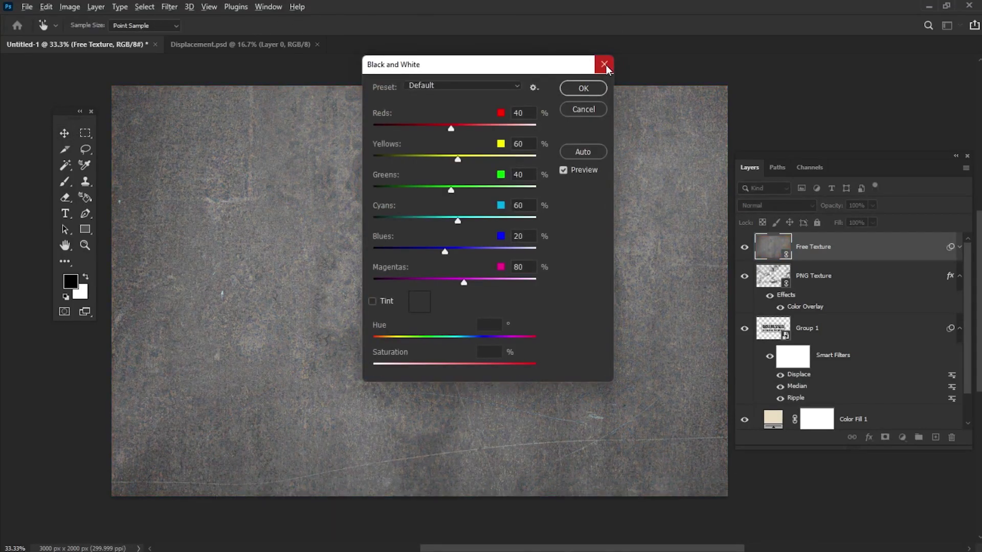
key(Return)
key(ctrl+i)
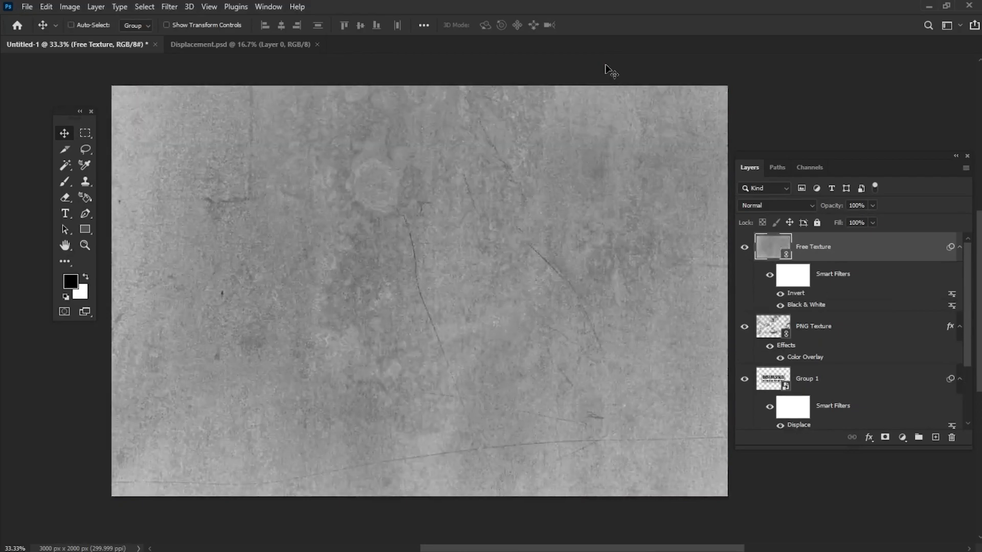
Step: Apply Brightness/Contrast to the texture with Brightness 25 and Contrast 100
click(69, 7)
mouse_move(90, 39)
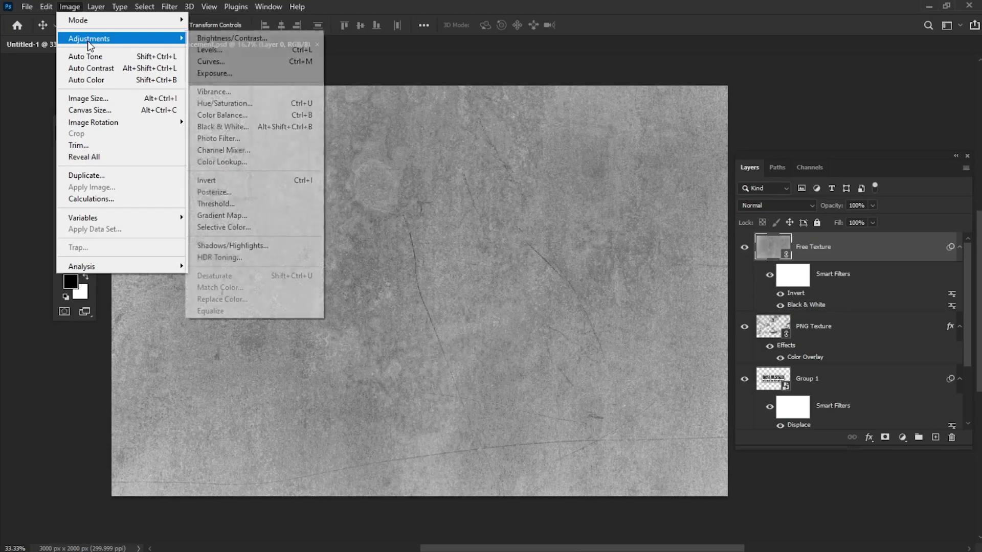
click(220, 38)
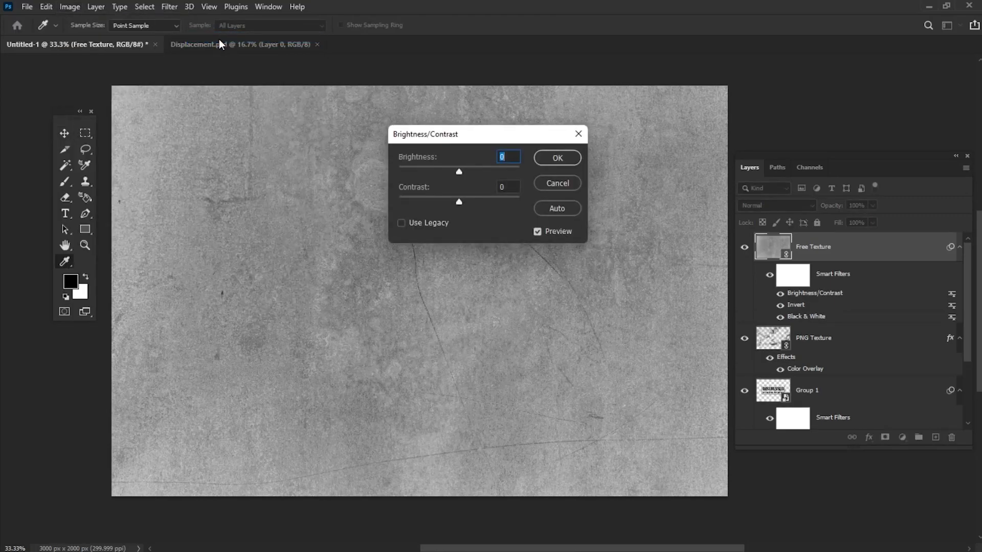
text(25)
drag(486, 204, 554, 204)
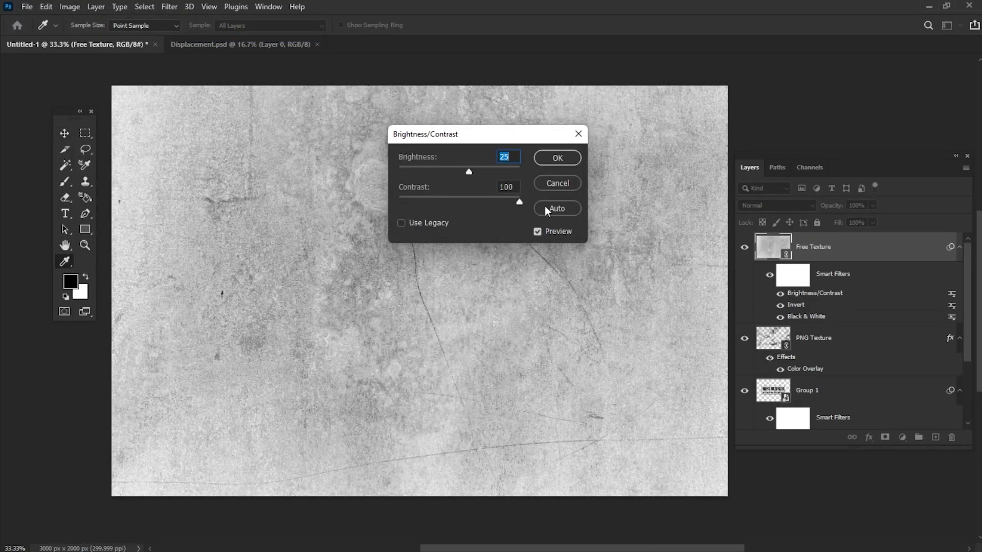
click(558, 158)
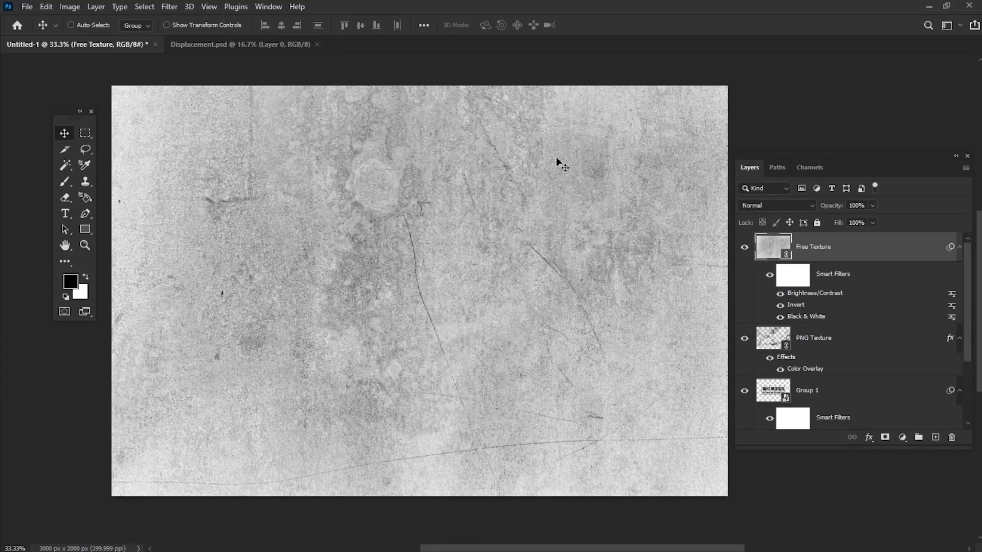
Step: Set the texture layer's blend mode to Exclusion
click(745, 206)
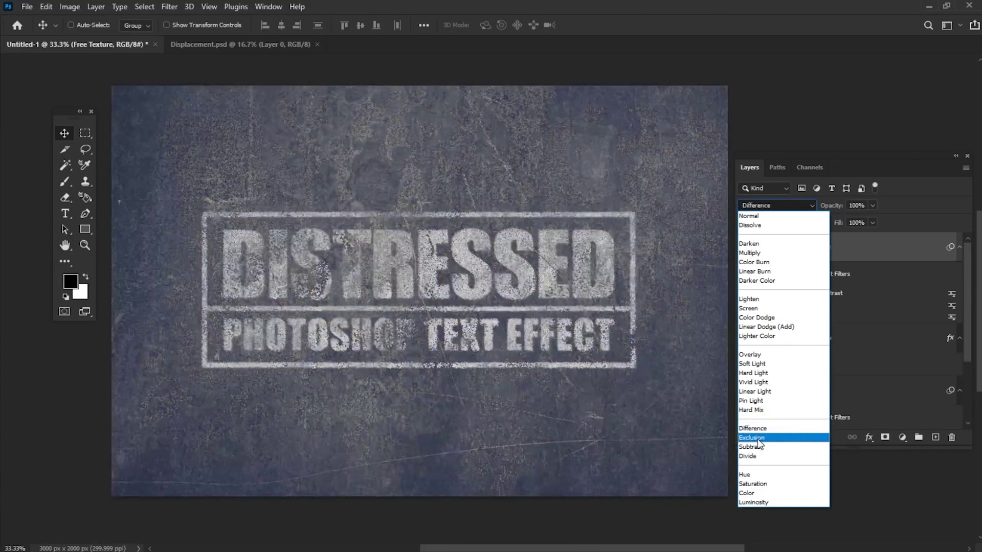
click(757, 438)
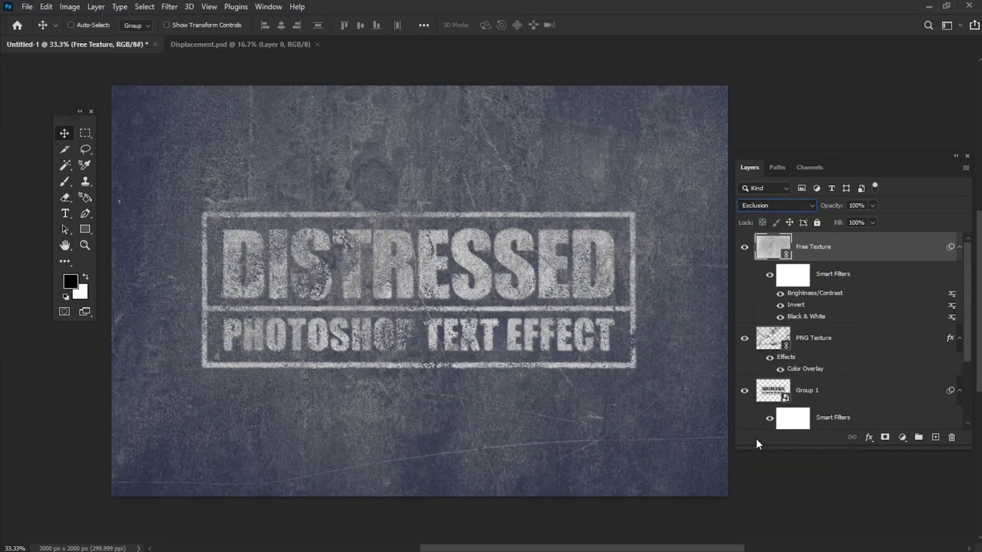
click(96, 7)
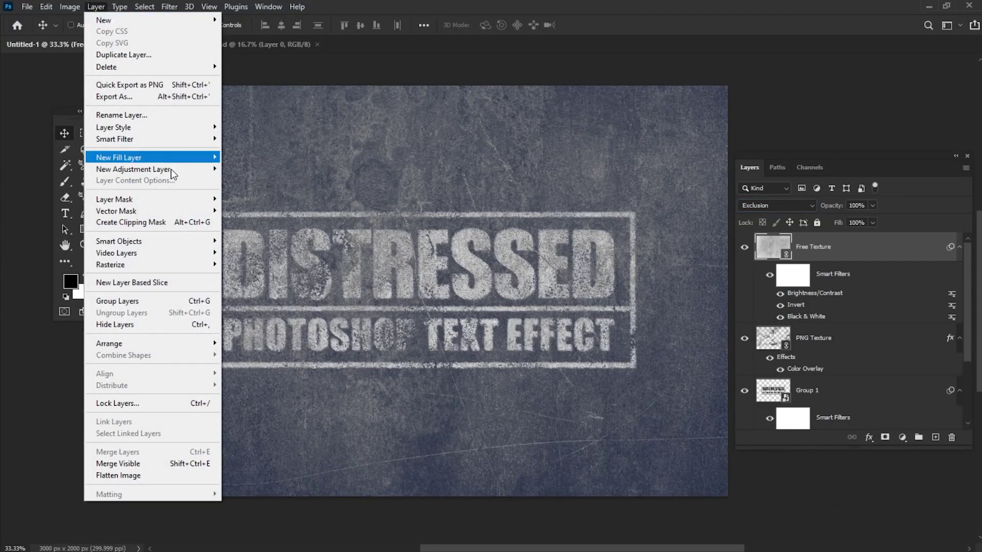
Step: Add a Levels 1 adjustment layer with the black input at 22 and the white input lowered to 203
mouse_move(172, 174)
click(243, 181)
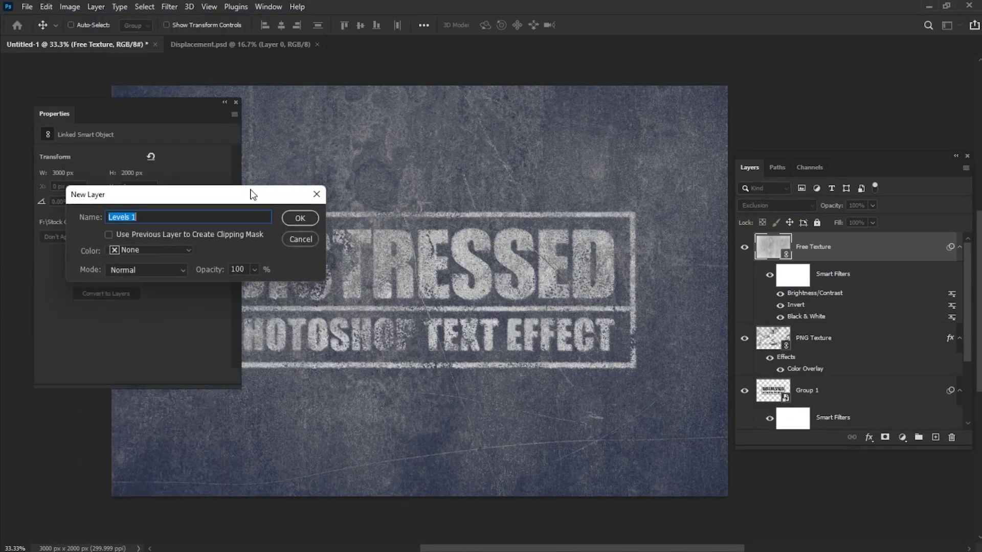
click(300, 218)
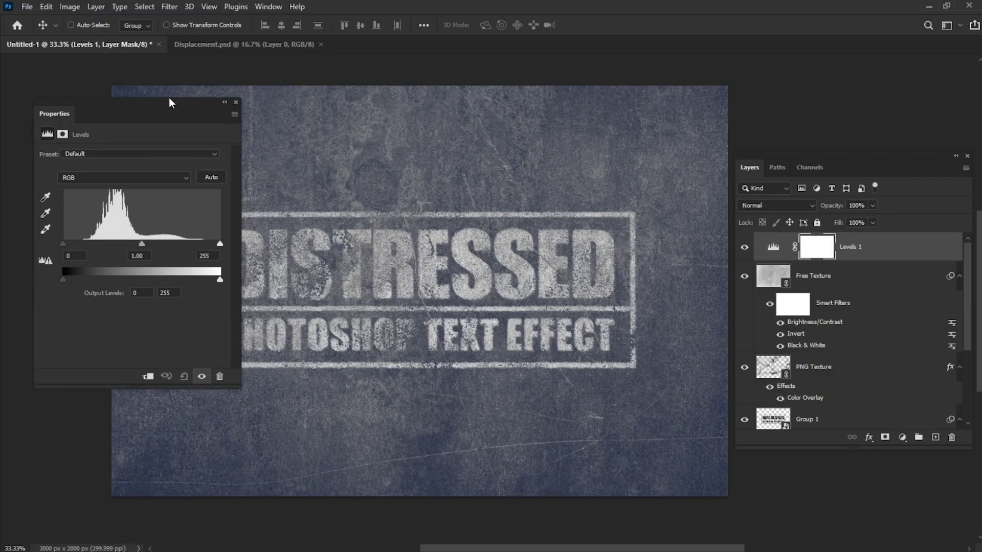
drag(172, 103, 156, 101)
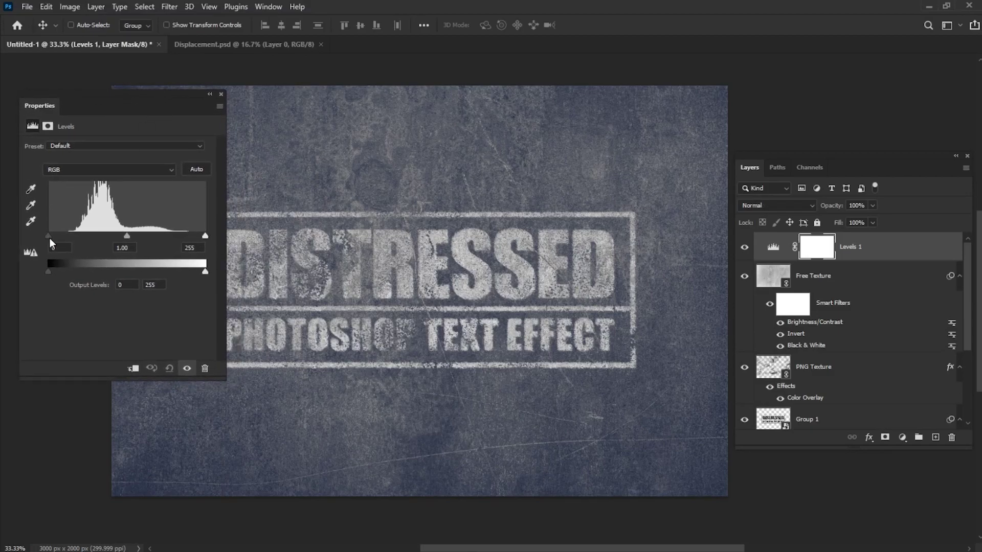
drag(49, 237, 62, 236)
drag(203, 236, 123, 236)
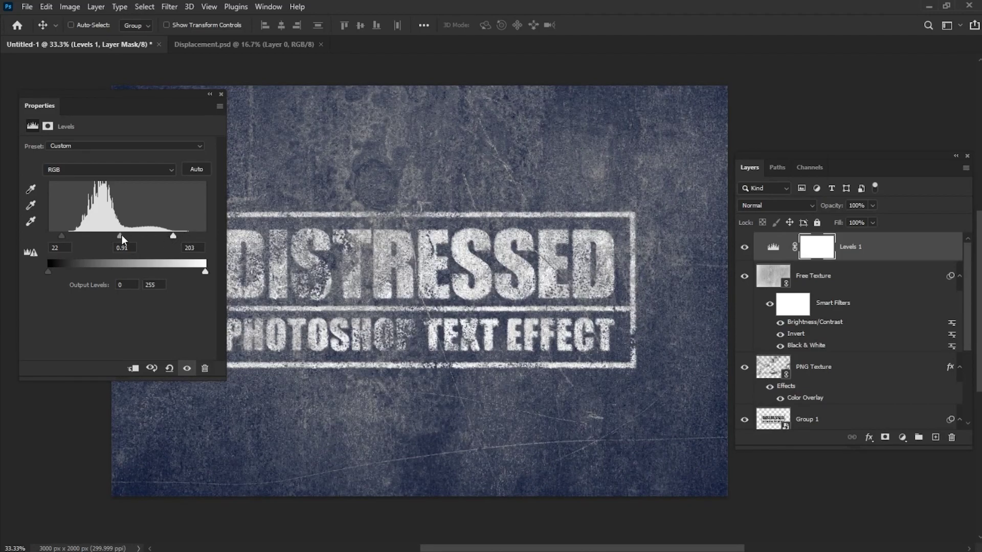
click(221, 94)
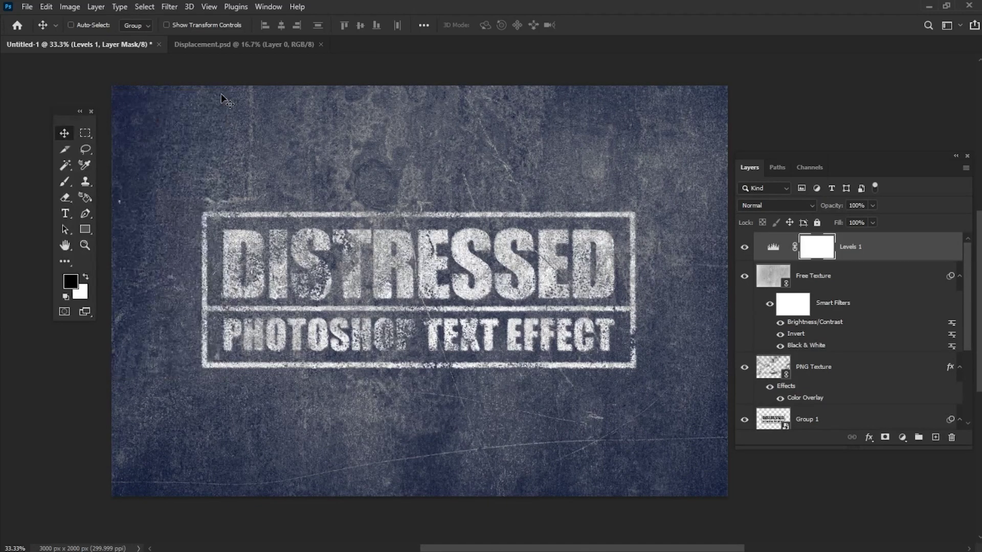